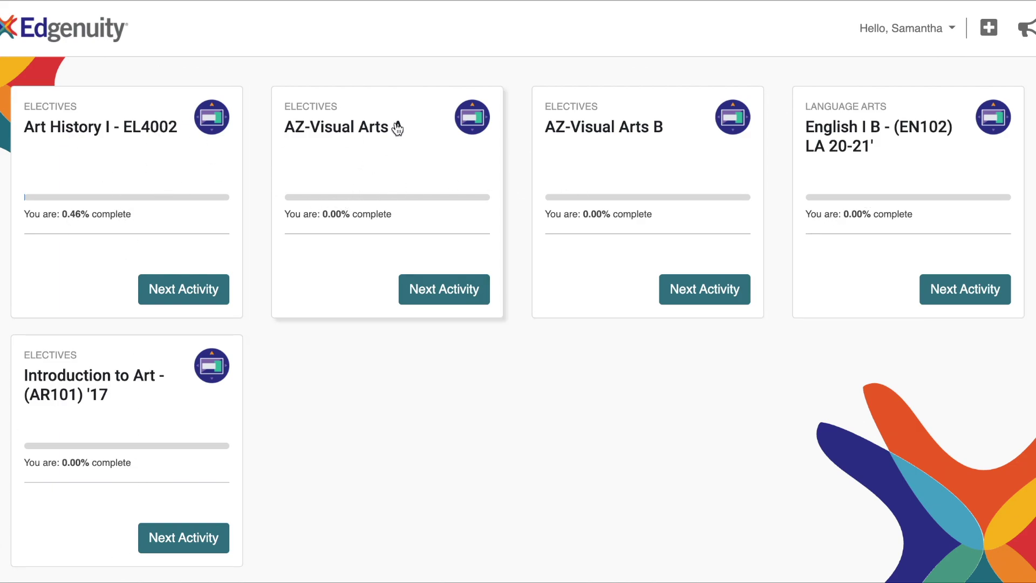
Step: Open the next Art History I - EL4002 activity, the Early Medieval Art I vocabulary on Vikings
left_click(178, 292)
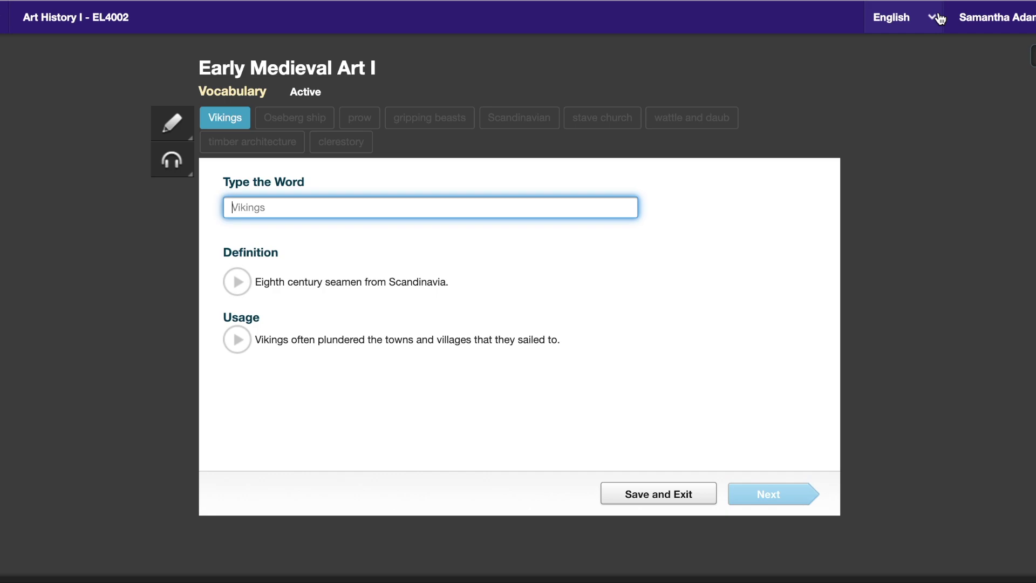
Step: Show the list of display languages such as Español, Français, Italiano and Deutsch
left_click(925, 24)
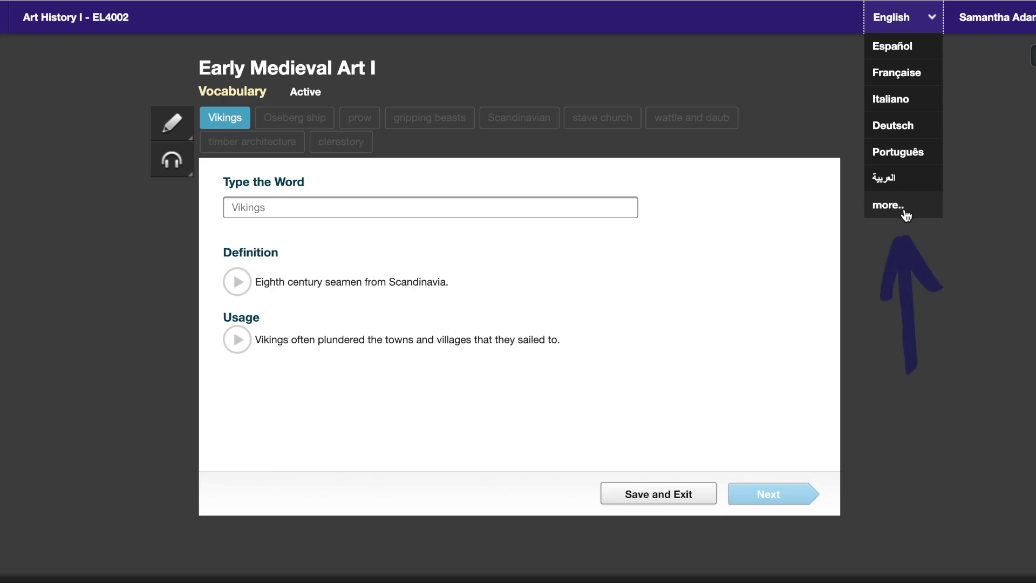
Step: Translate the Vikings vocabulary lesson into Español and bring up its read-aloud player
left_click(906, 215)
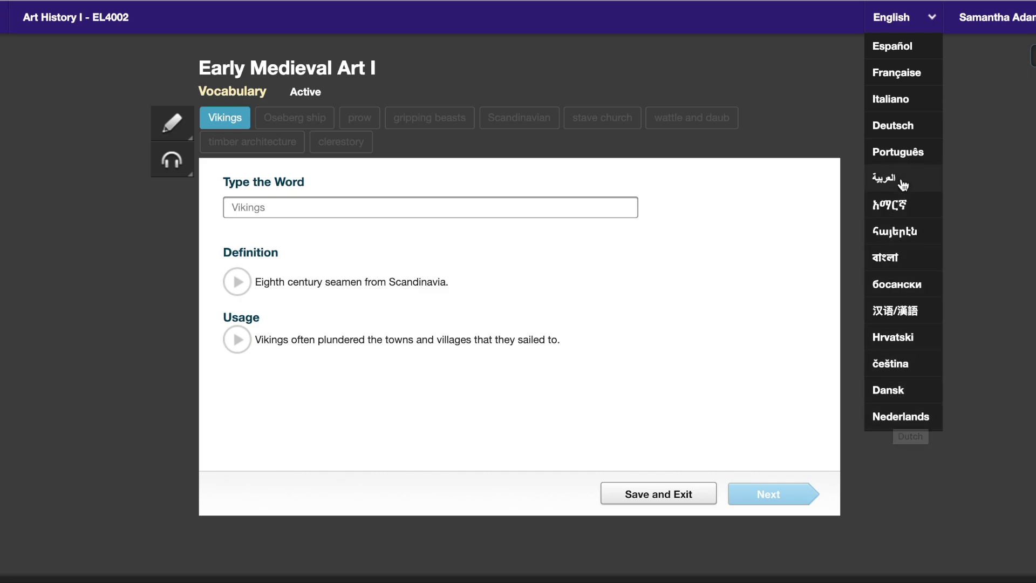
left_click(906, 54)
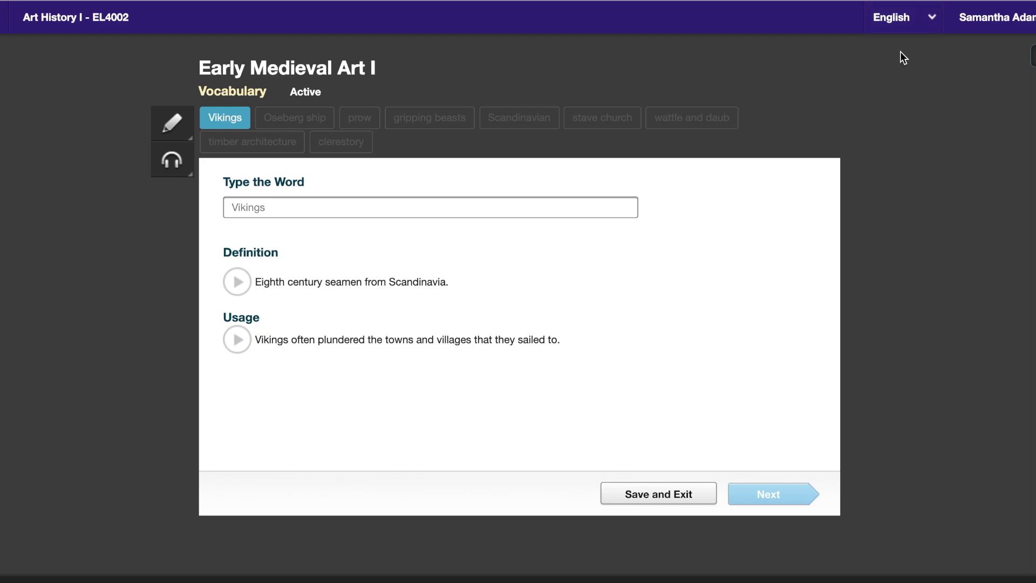
left_click(916, 19)
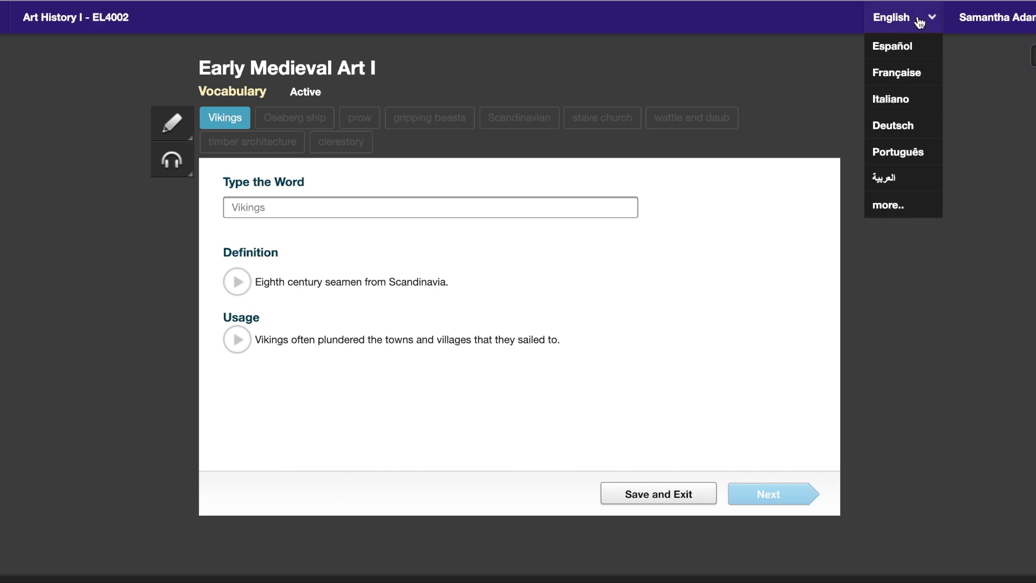
left_click(899, 49)
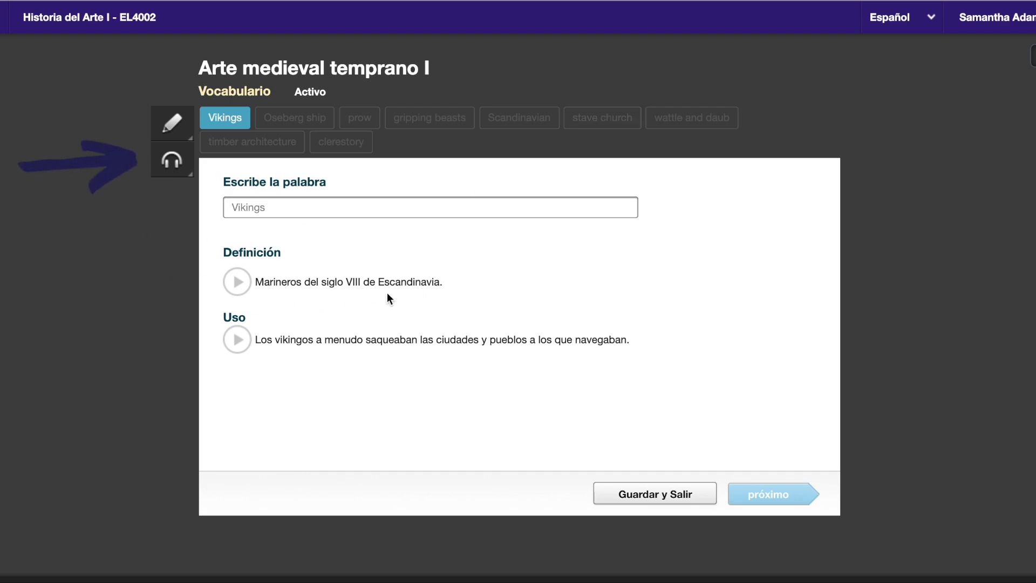
left_click(172, 160)
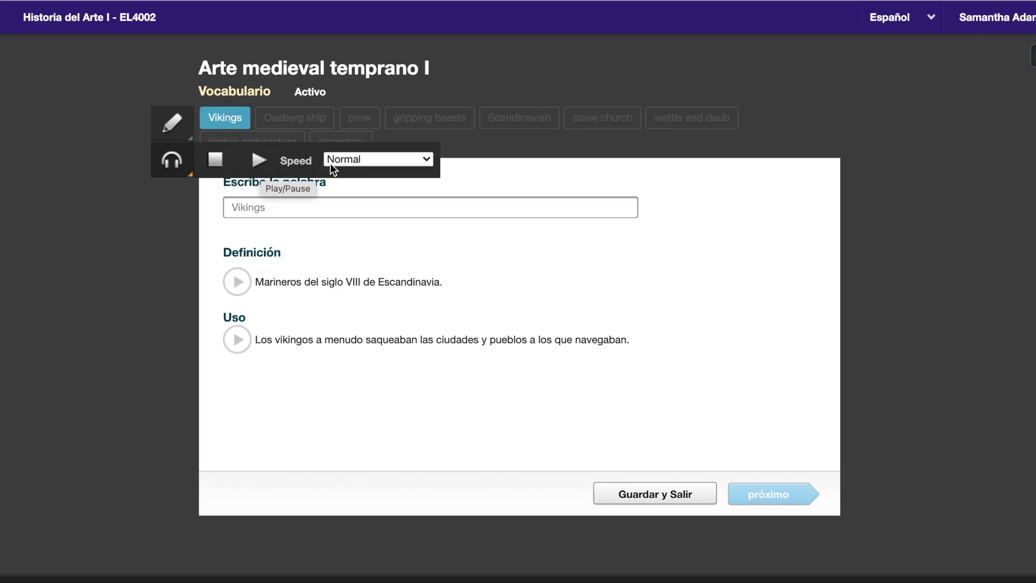
Step: Have the selected Spanish Vikings definition read aloud at Normal speed
left_click(354, 161)
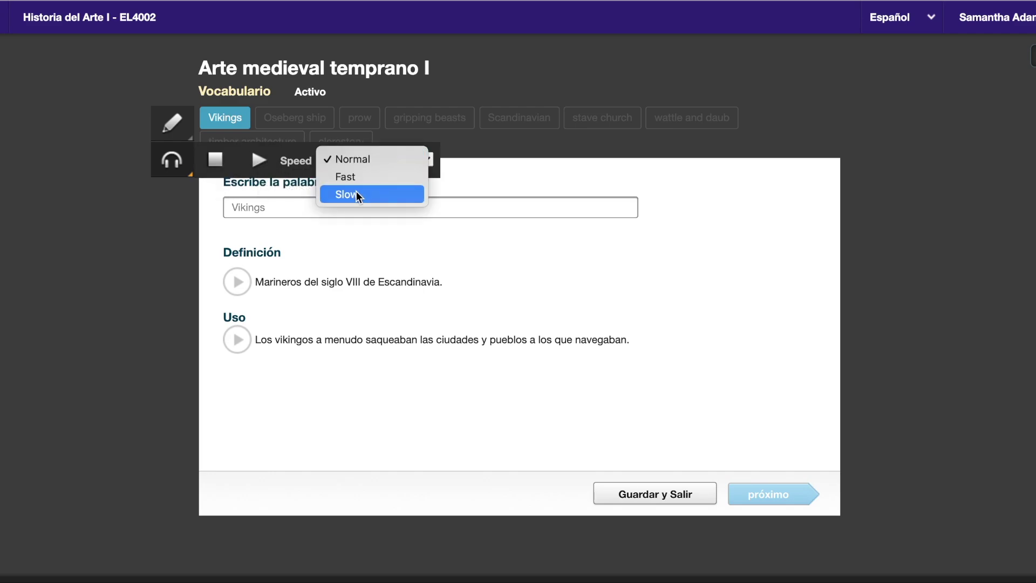
left_click(287, 170)
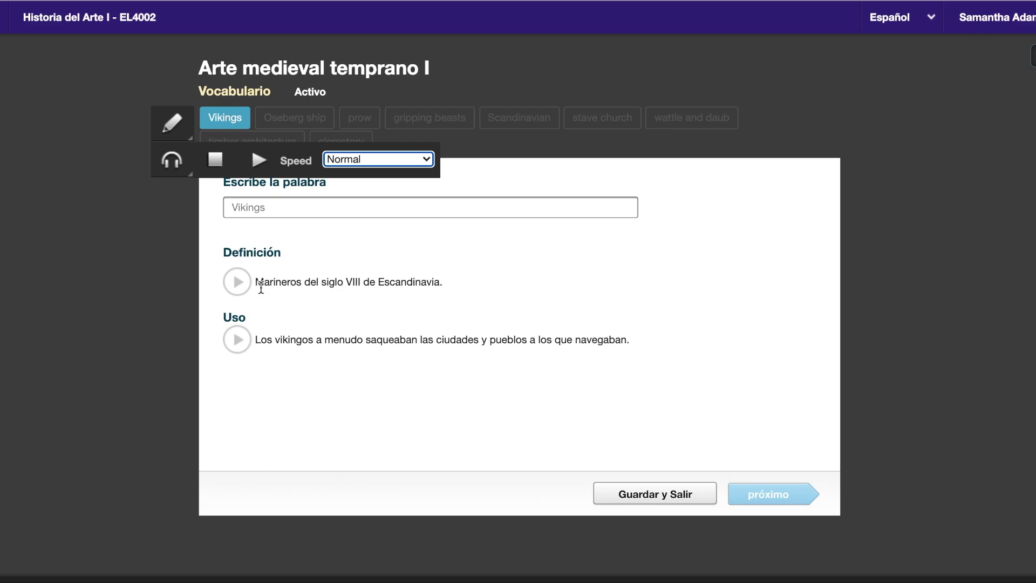
left_click_drag(257, 281, 454, 287)
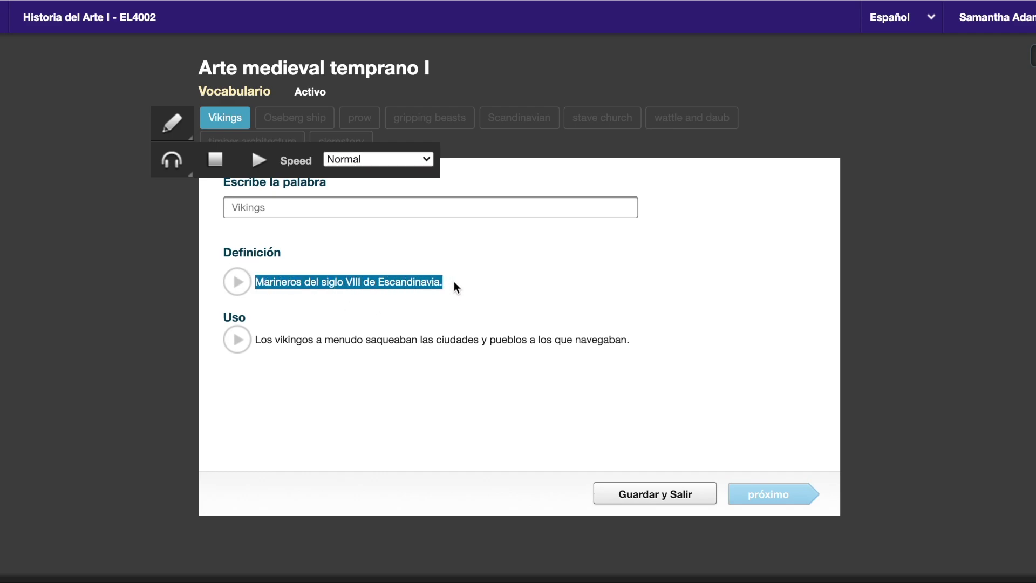
left_click(247, 167)
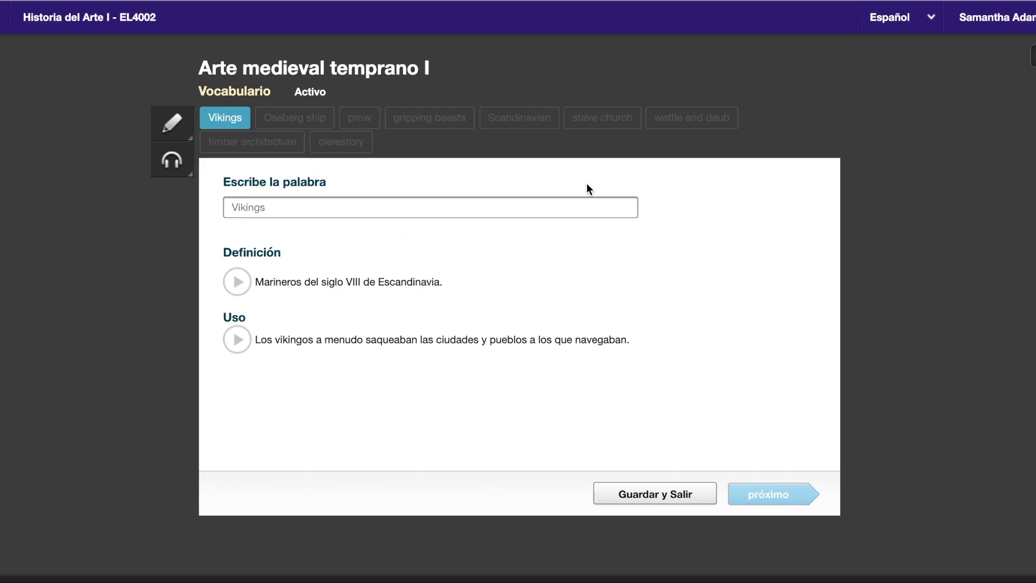
Step: Select the lesson title Arte medieval temprano I and the word Vocabulario
left_click_drag(195, 66, 443, 76)
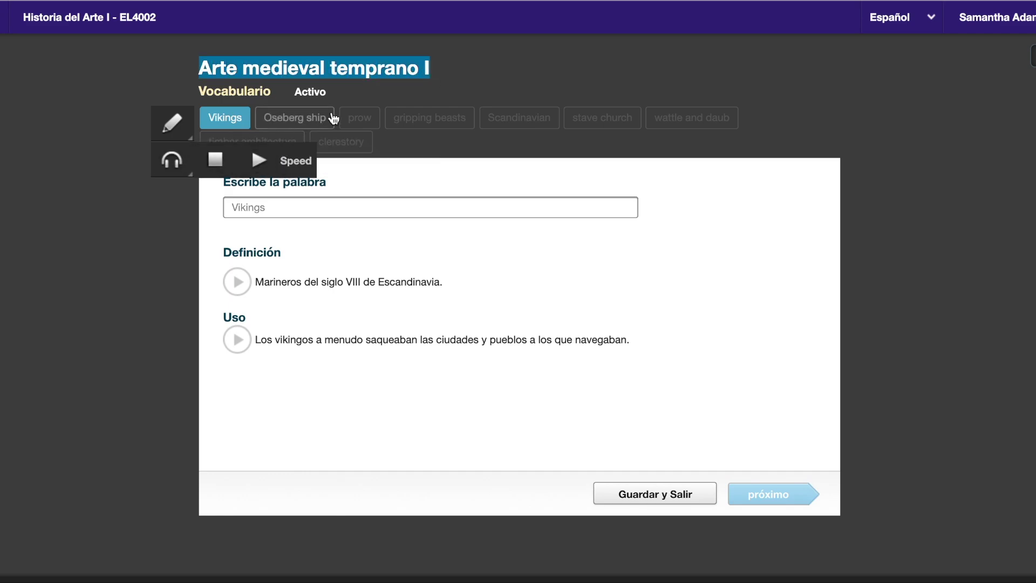
left_click_drag(275, 92, 196, 92)
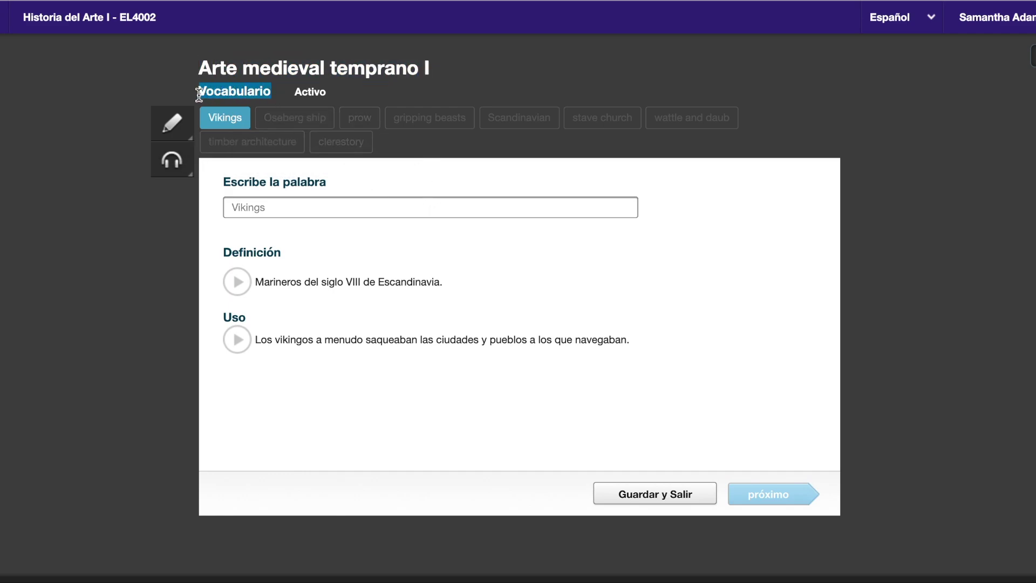
mouse_move(180, 174)
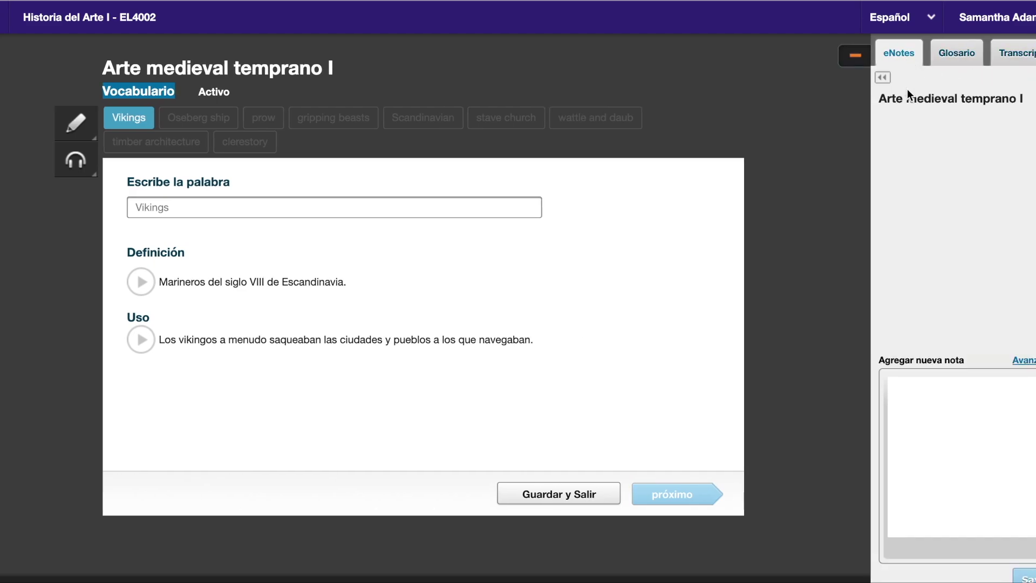
Step: Check the Glosario, Transcripts and eNotes tabs, ending on the glossary with clerestory to prow selected
left_click(967, 54)
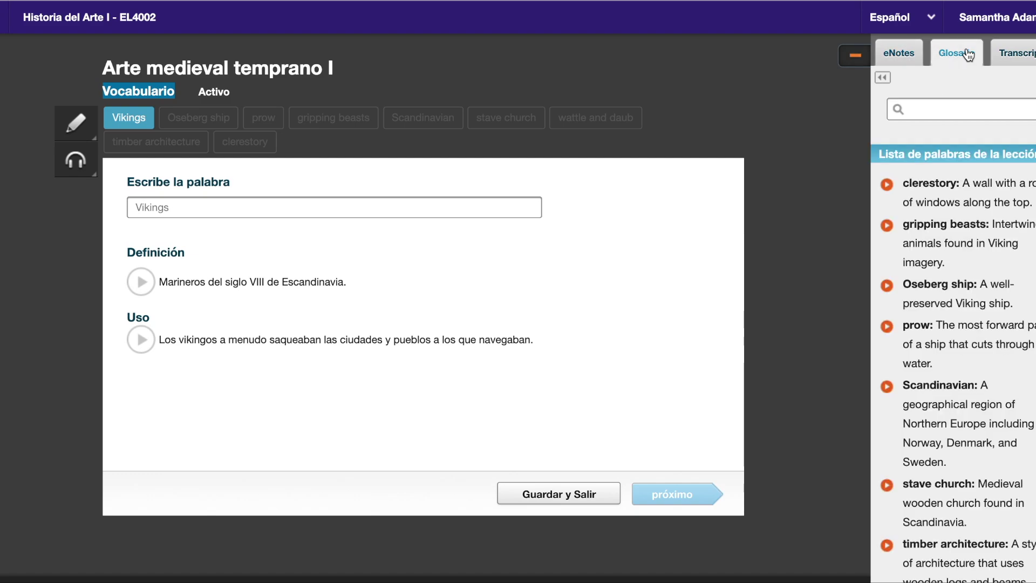
left_click(1015, 62)
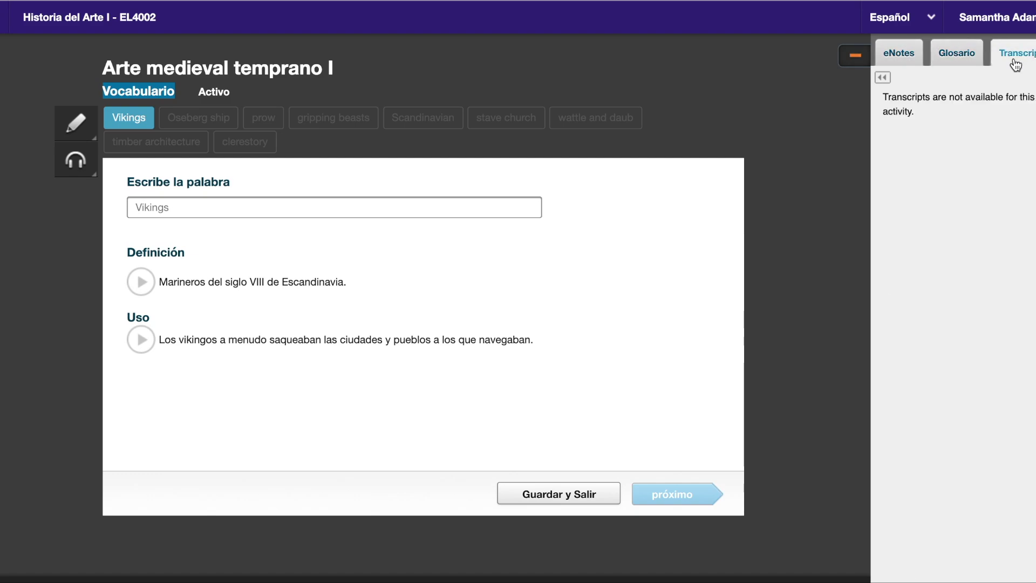
left_click(906, 52)
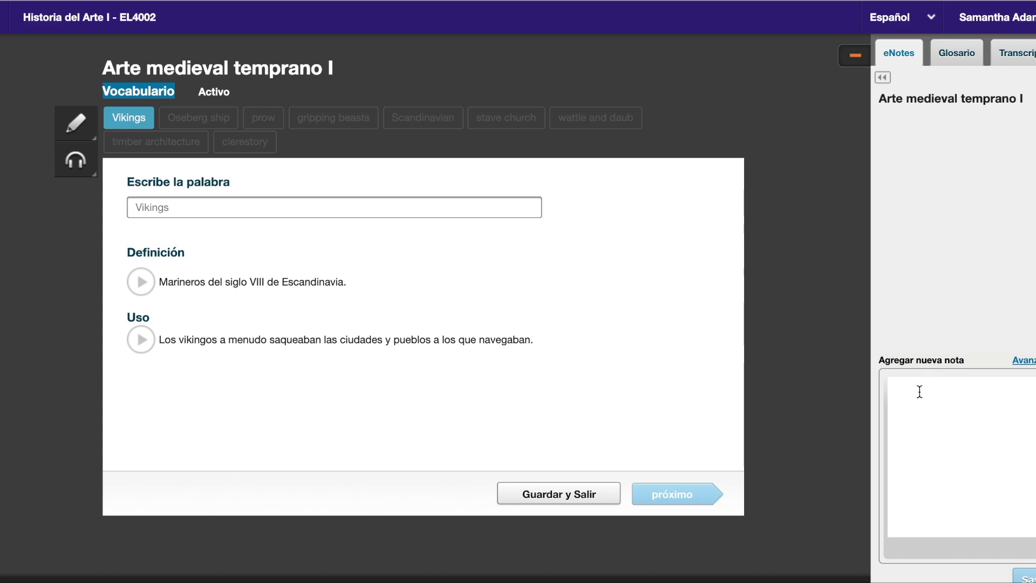
left_click(965, 59)
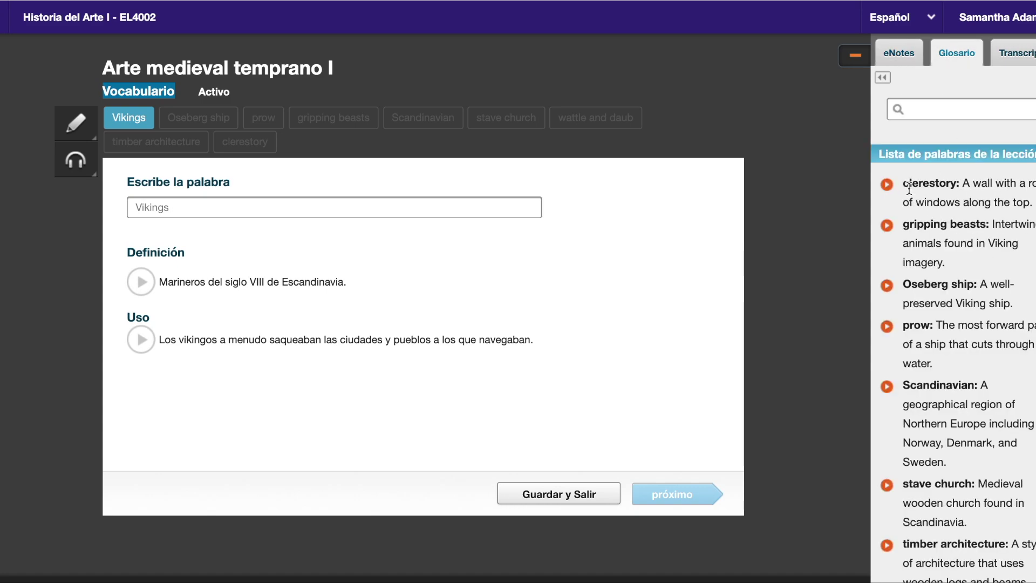
left_click_drag(910, 189, 1020, 216)
left_click(1025, 55)
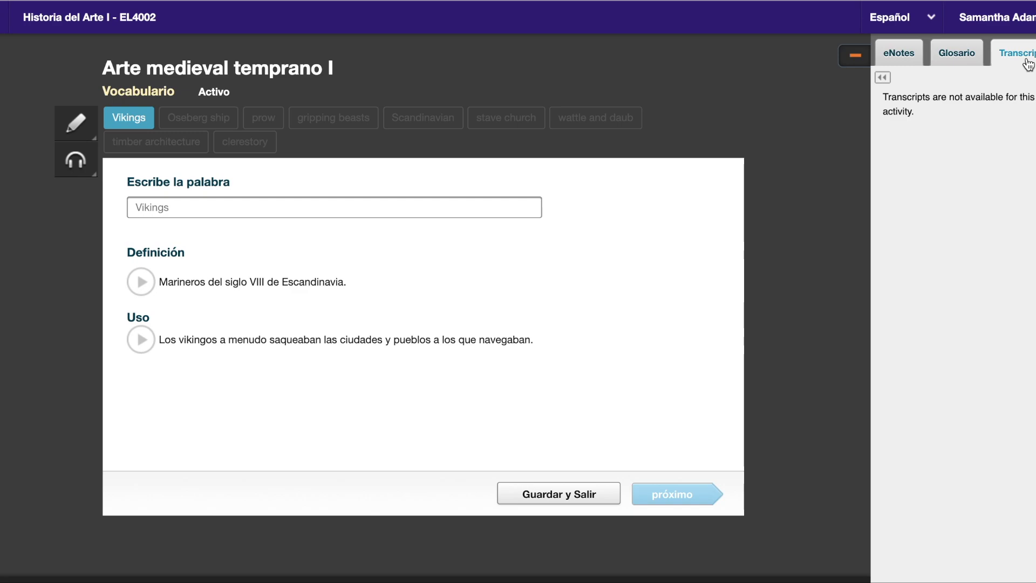
left_click(970, 55)
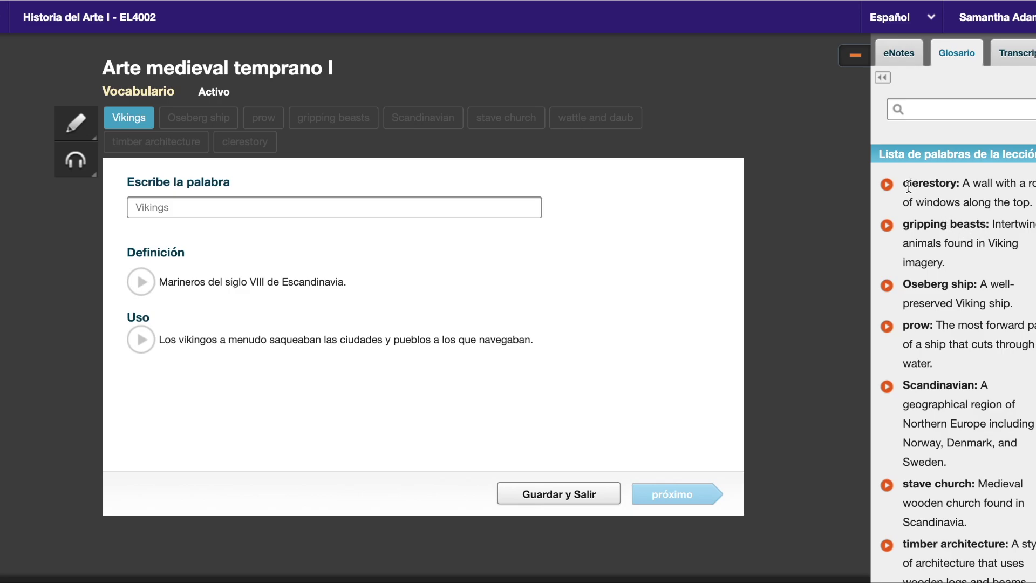
left_click_drag(906, 185, 996, 373)
Step: Toggle the page language to English and back to Español to translate the glossary
left_click(930, 19)
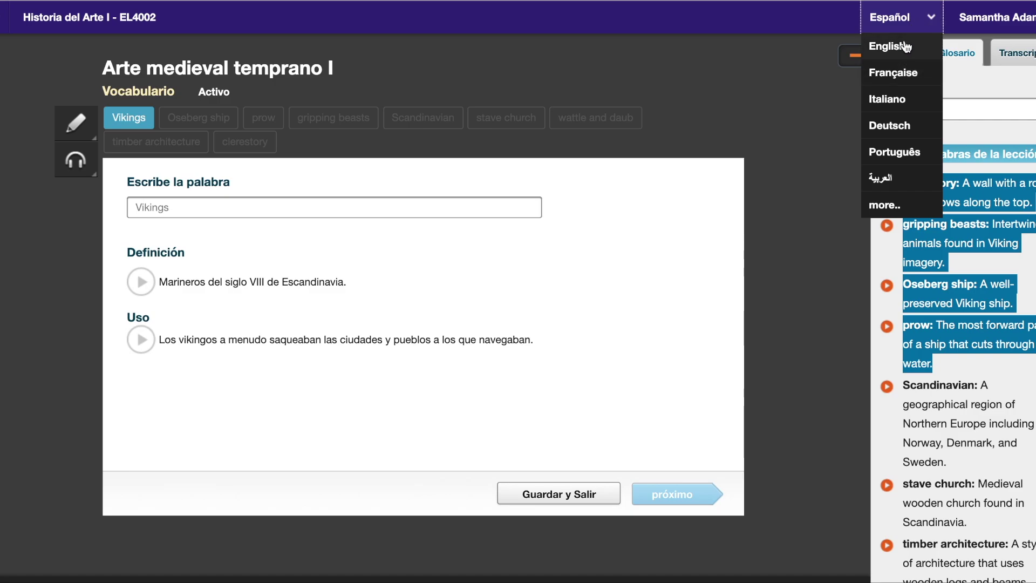
left_click(910, 27)
left_click(909, 33)
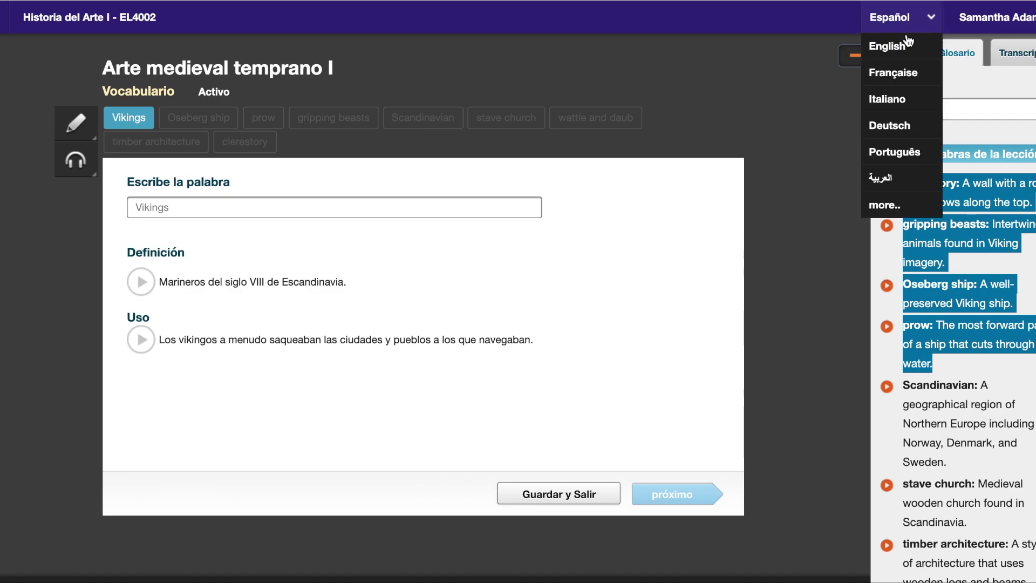
left_click(908, 44)
left_click(904, 19)
left_click(905, 48)
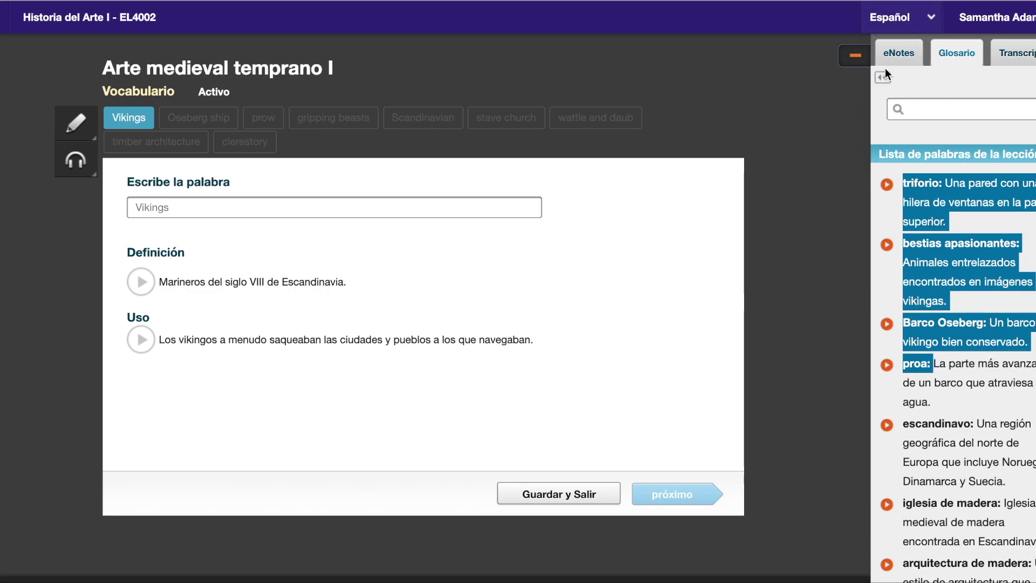
Step: Select the triforio glossary entry, check the transcript, then save and exit to the dashboard
left_click(989, 197)
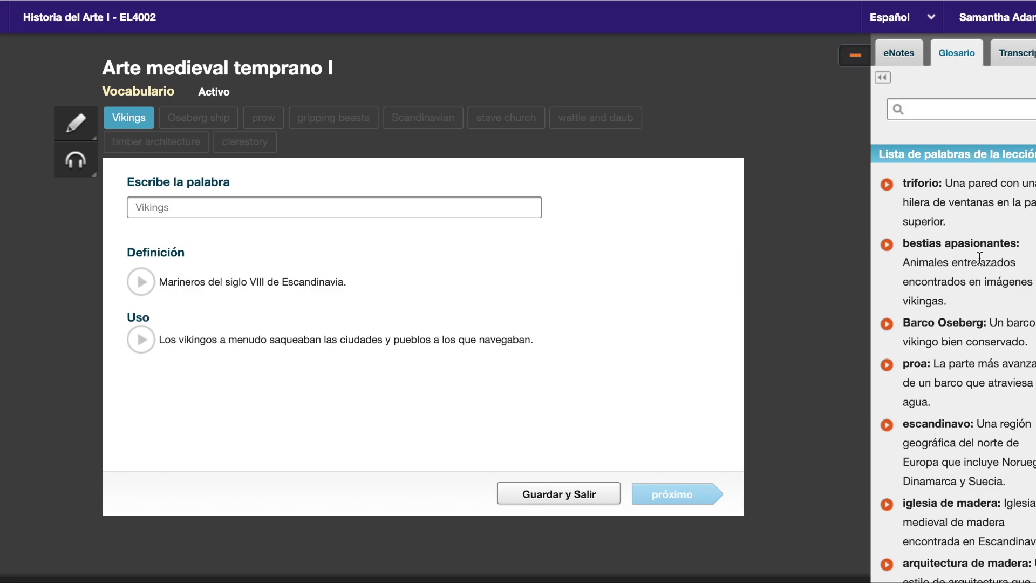
left_click_drag(903, 182, 950, 222)
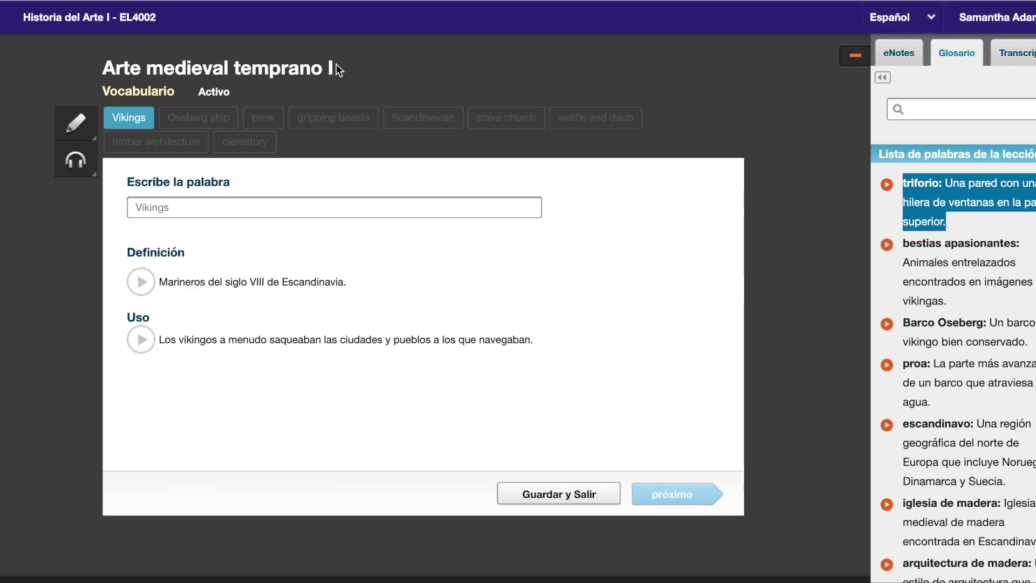
left_click(1018, 54)
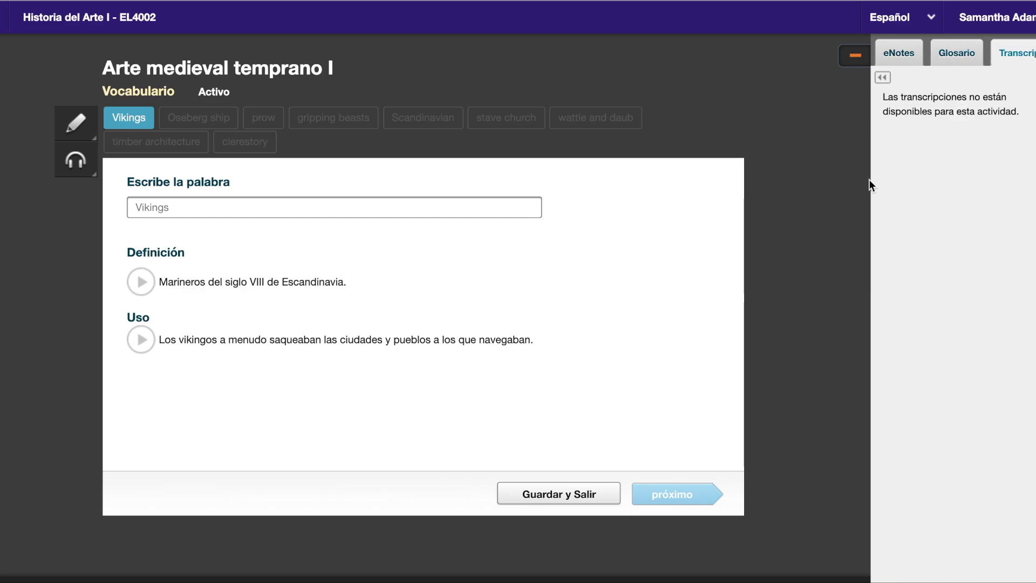
left_click(2, 22)
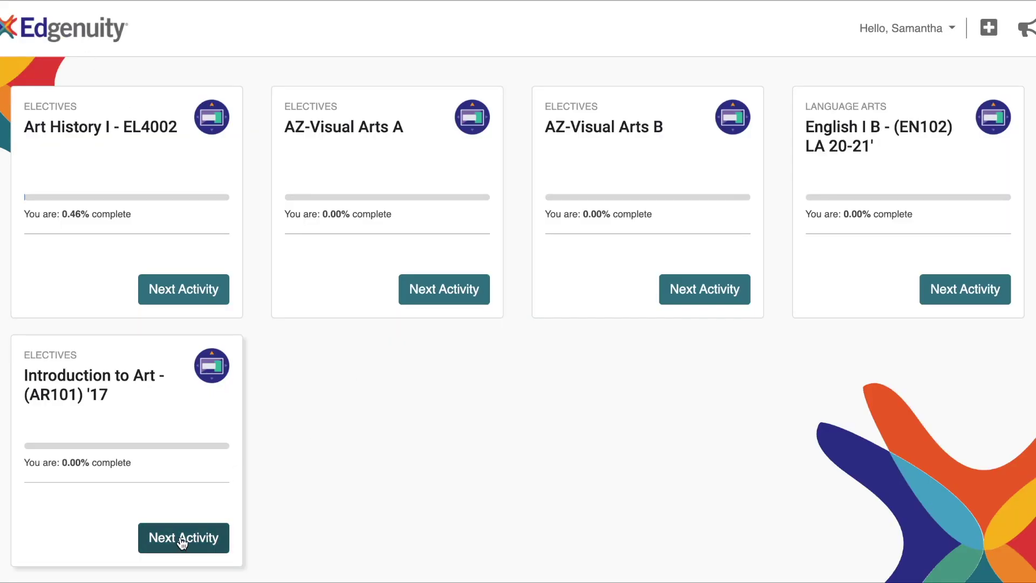
Step: Open the Introduction to Art lecture The Nature of Art, shown as La naturaleza del arte
left_click(182, 539)
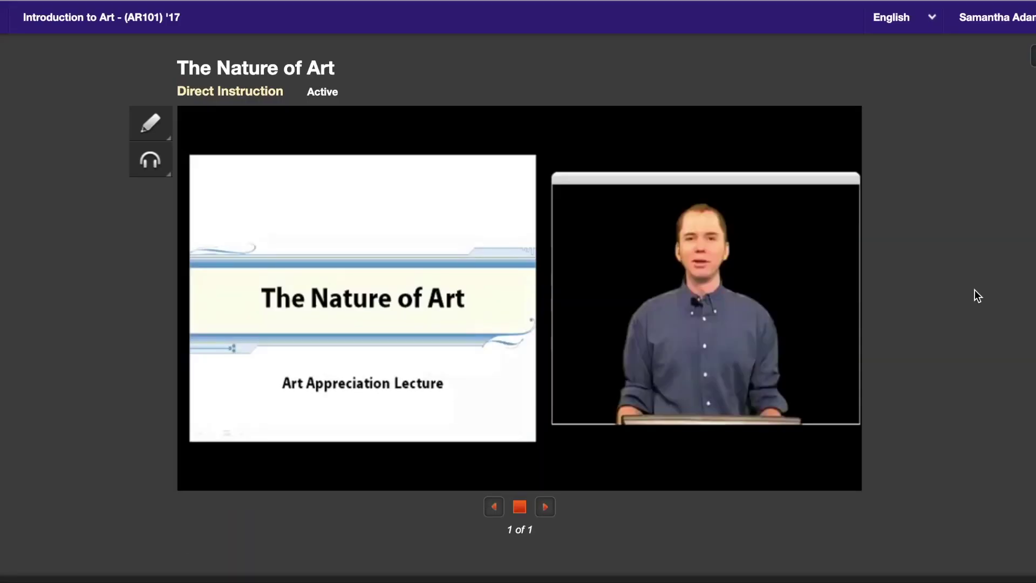
mouse_move(416, 475)
mouse_move(841, 234)
Step: Start the lecture video and skip through Objectives and Example 1 to Art : Example 2 at 3:40
left_click(931, 27)
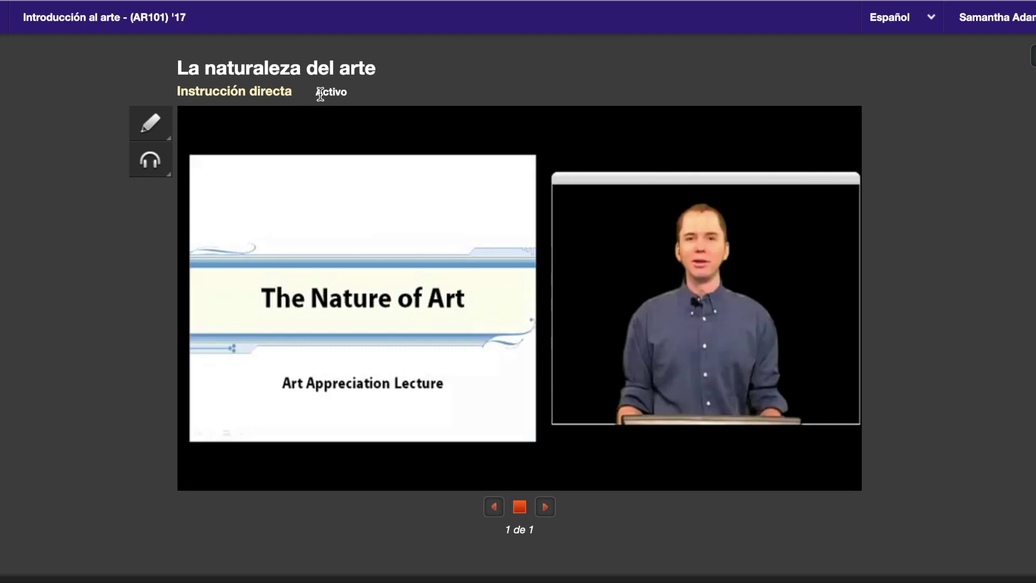
left_click(274, 429)
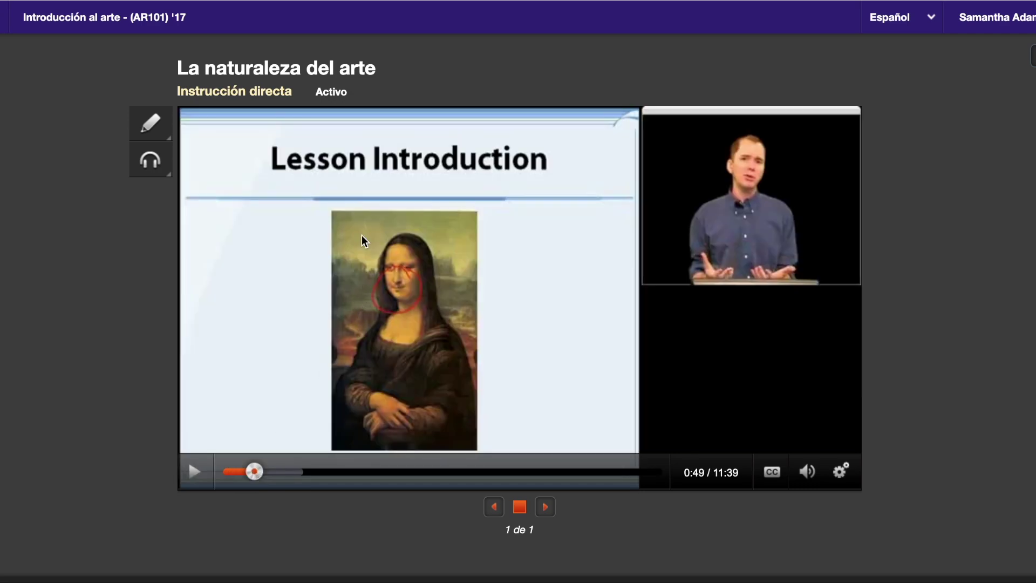
left_click(286, 472)
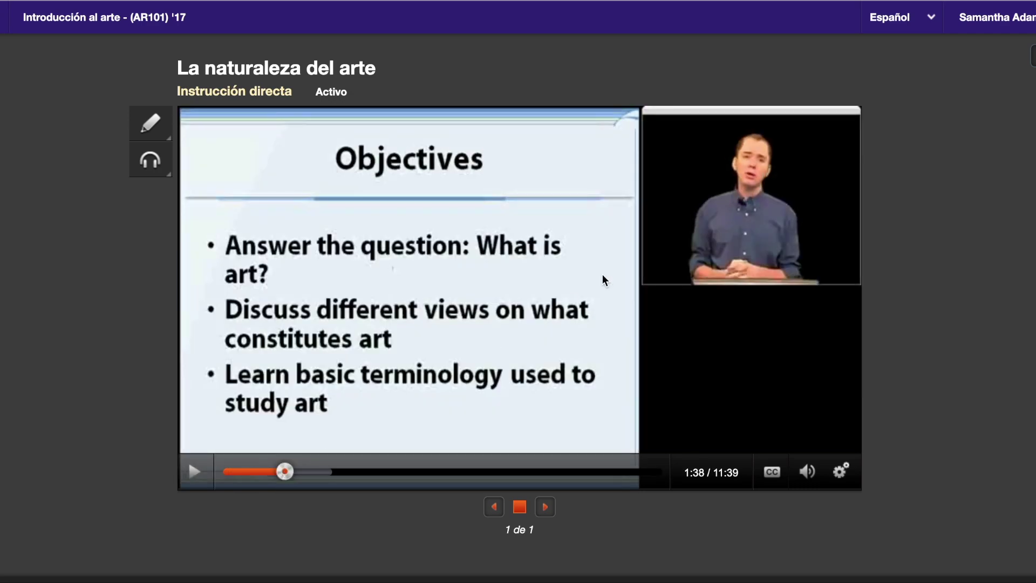
left_click(316, 472)
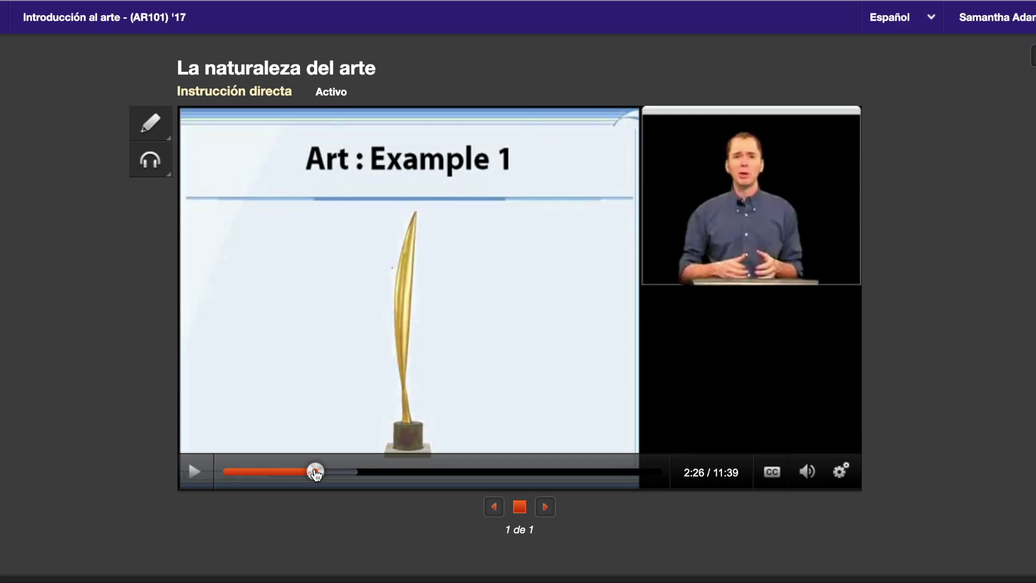
left_click(361, 475)
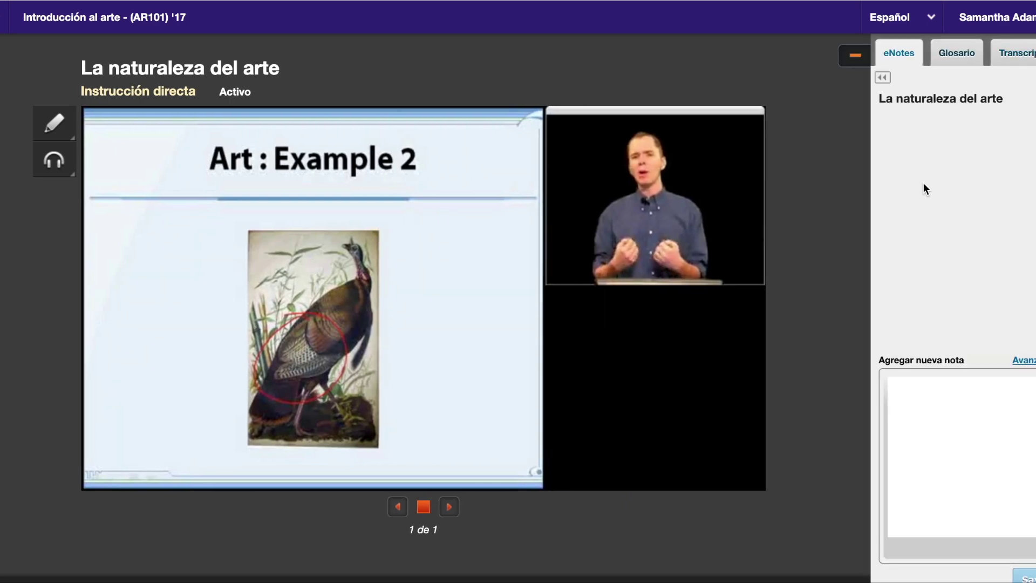
Step: Show the lecture transcript and toggle English then Español so it appears in Spanish
left_click(1024, 63)
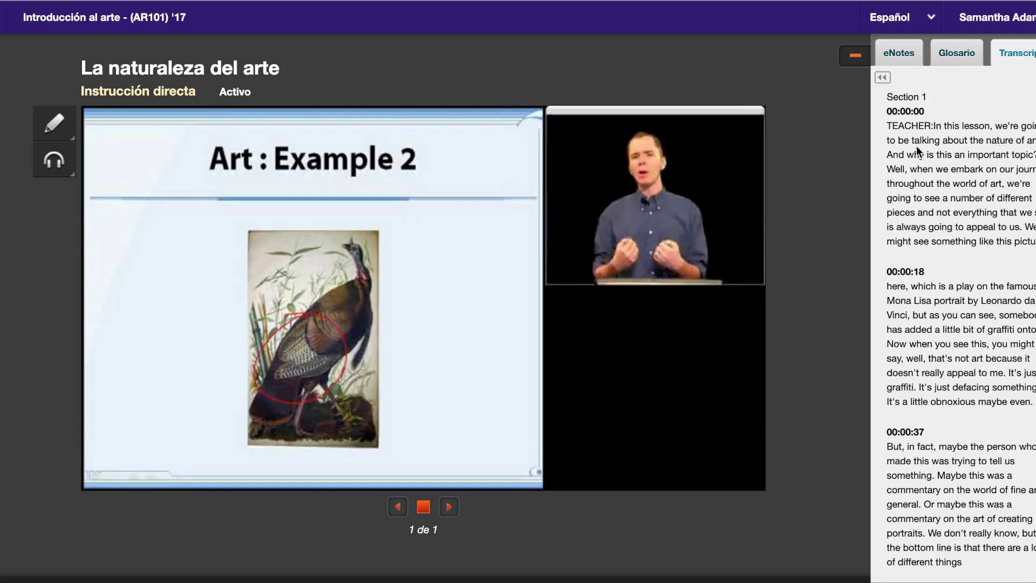
left_click(925, 22)
left_click(900, 46)
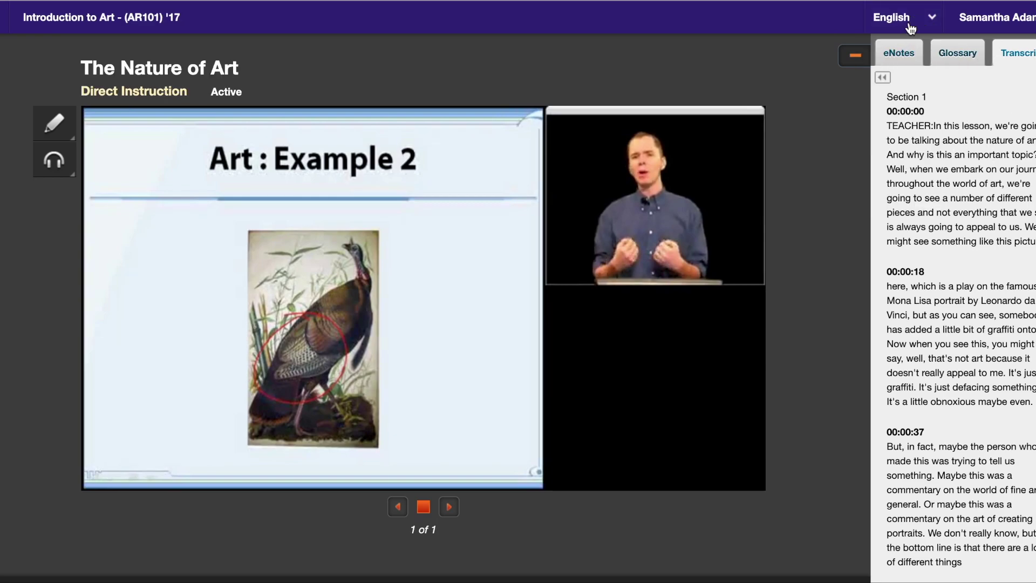
left_click(927, 22)
left_click(899, 47)
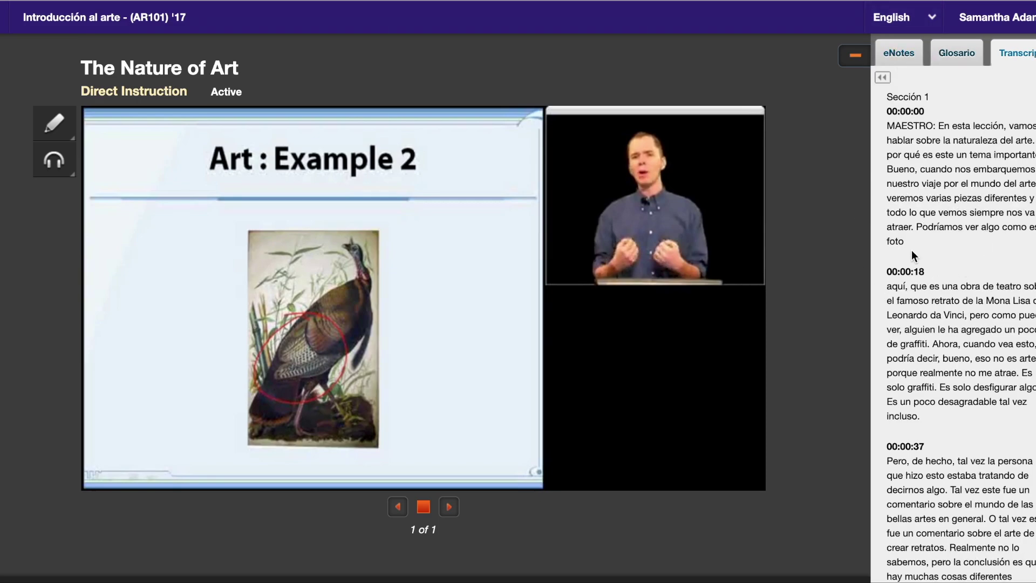
Step: Rewind the lecture to the start and have the Spanish transcript read aloud from MAESTRO
left_click_drag(889, 124, 904, 246)
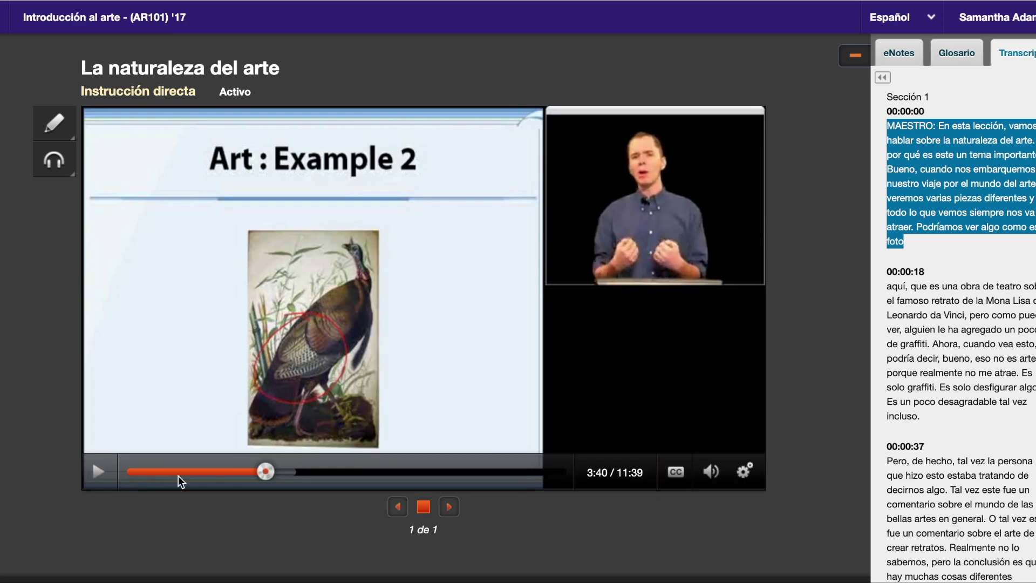
left_click(141, 470)
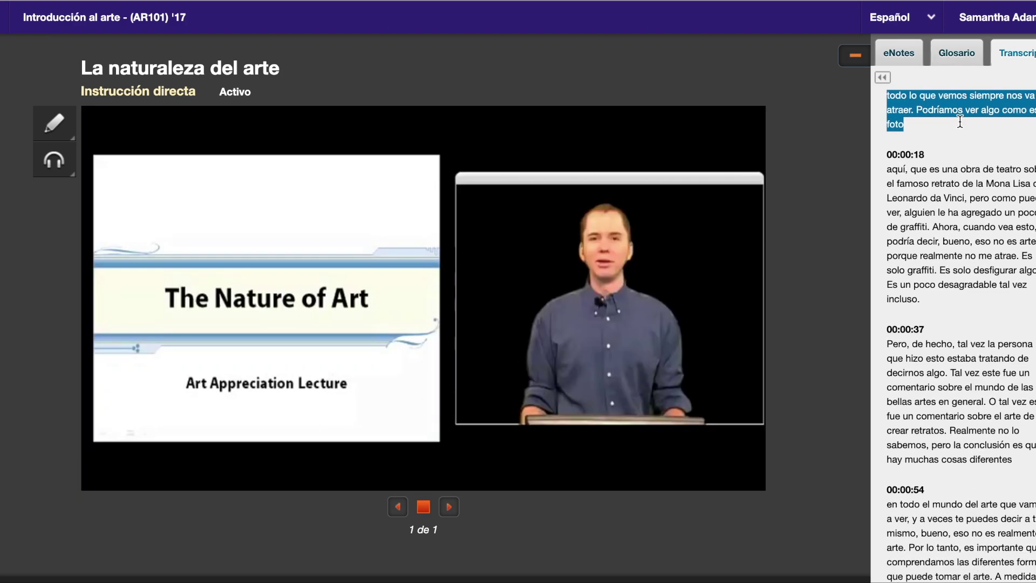
scroll(929, 363, "down", 3)
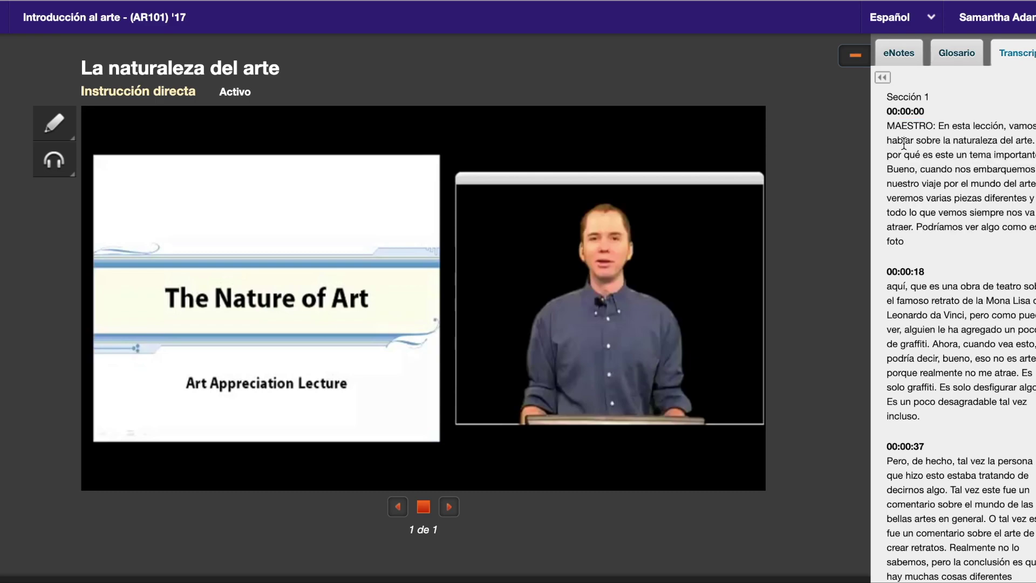
left_click_drag(883, 125, 810, 580)
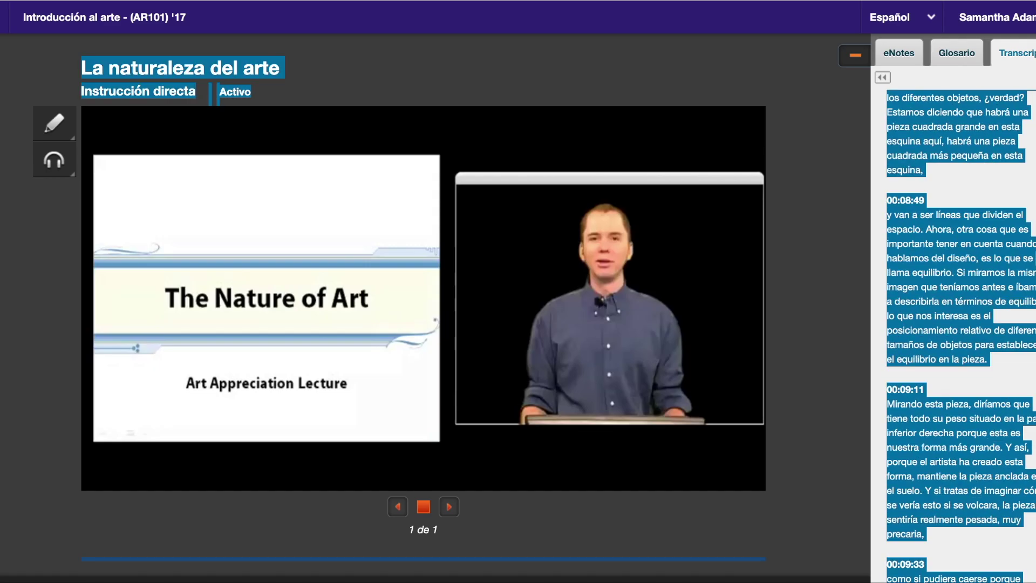
scroll(934, 210, "up", 10)
left_click(52, 164)
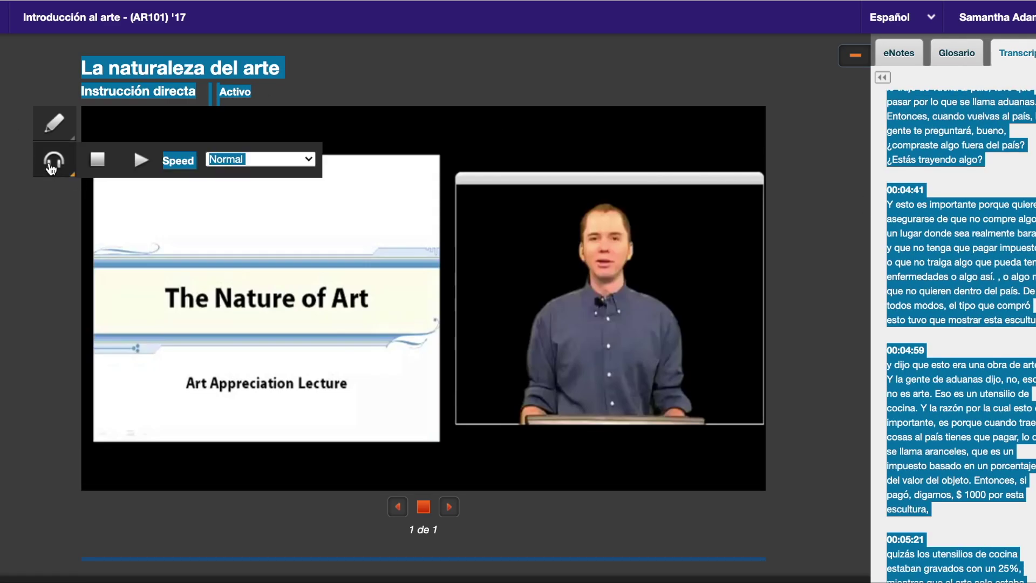
left_click(135, 172)
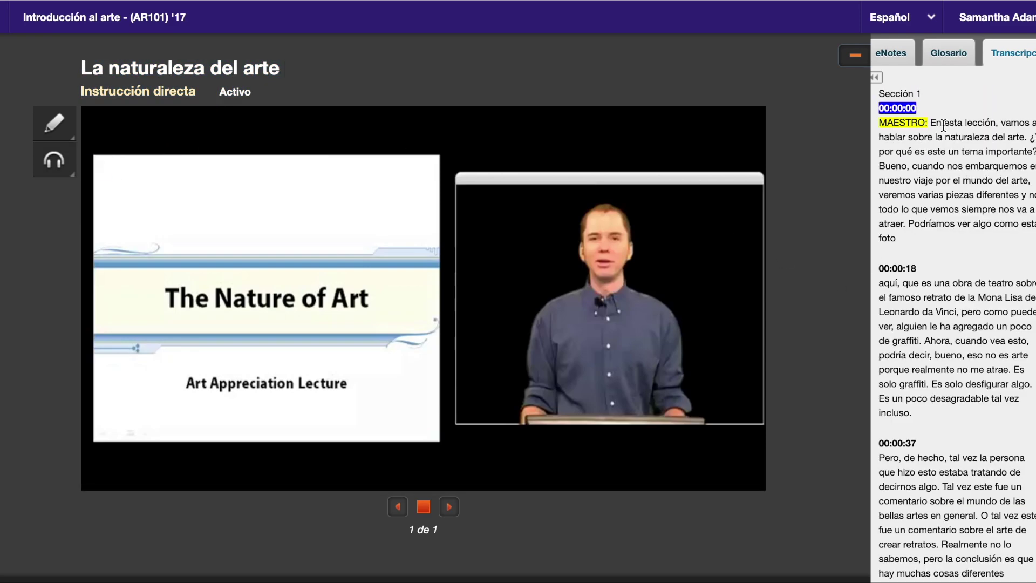
left_click(53, 160)
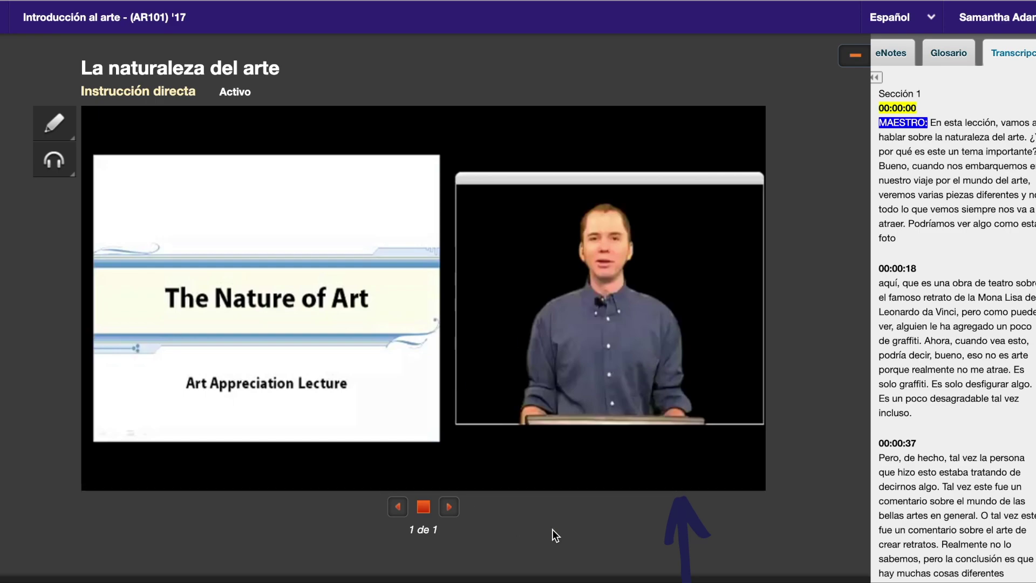
Step: Enable English captions, view the Glosario and eNotes panels, then advance until Nature of Art shows Completed
left_click(680, 479)
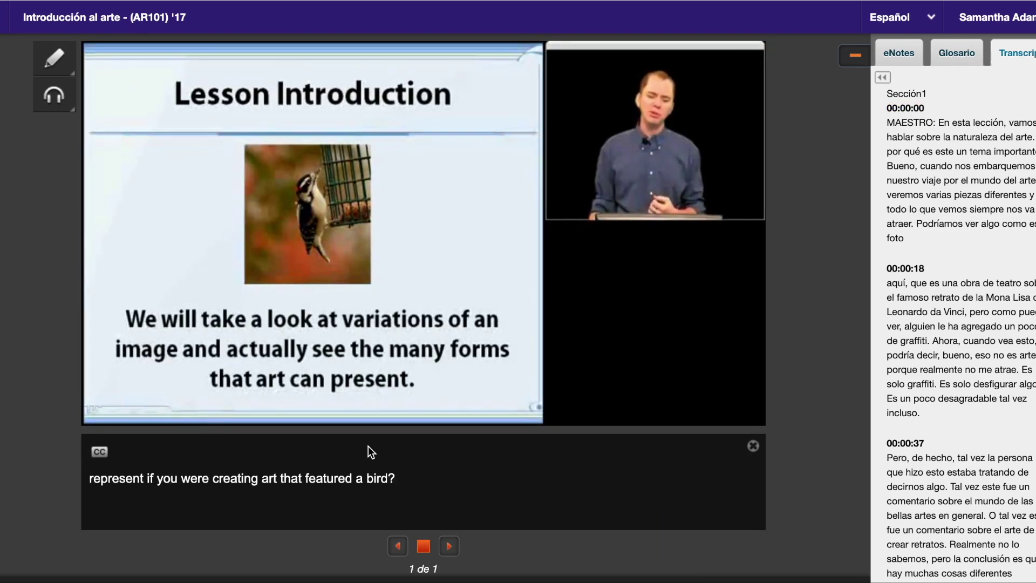
mouse_move(643, 186)
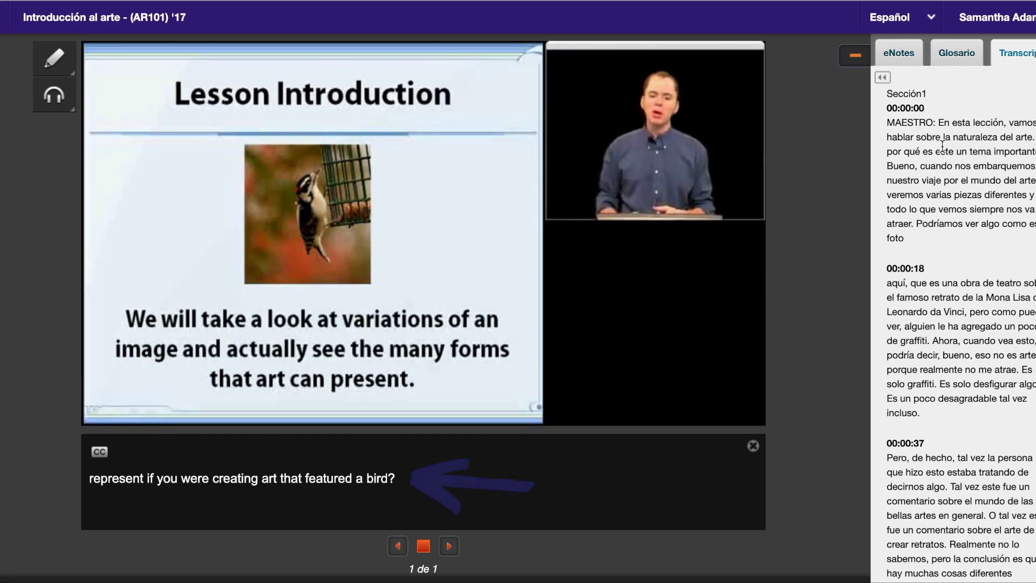
left_click(959, 59)
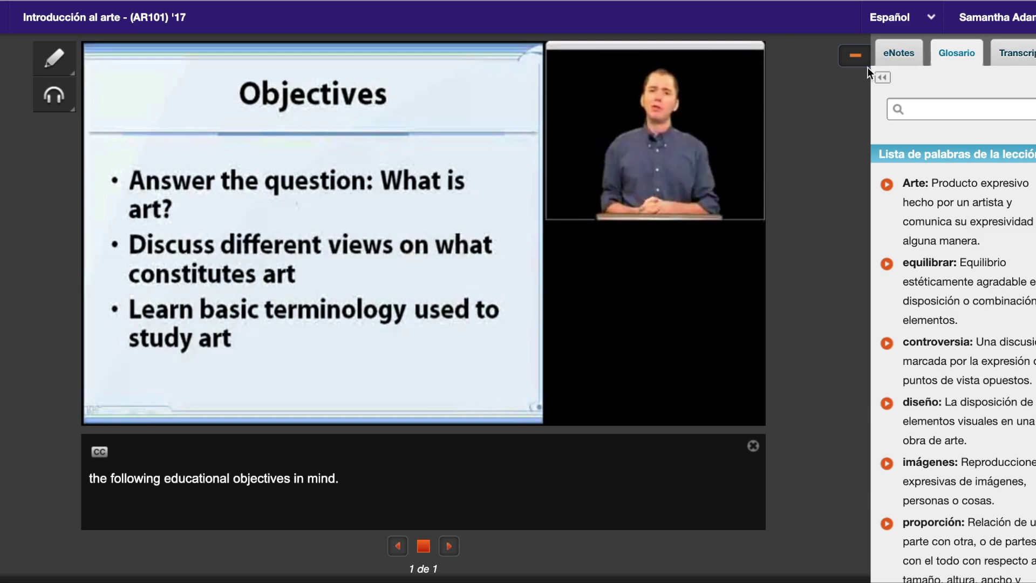
left_click(911, 56)
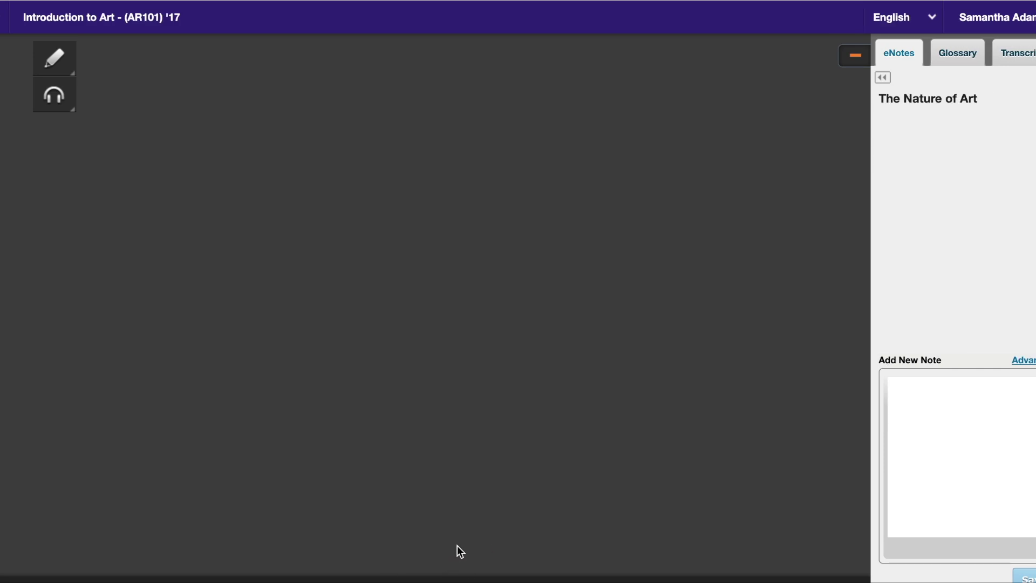
left_click(54, 132)
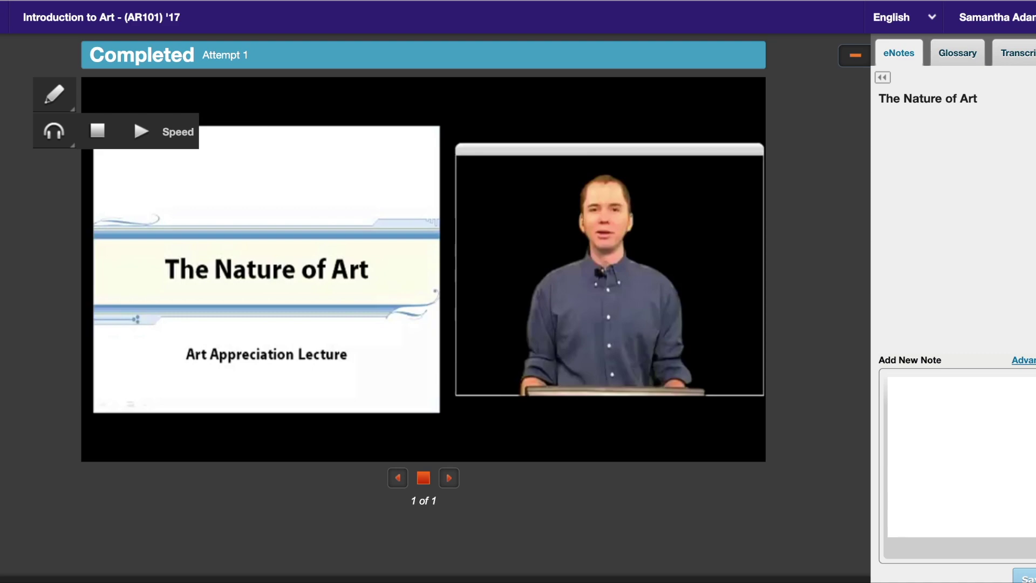